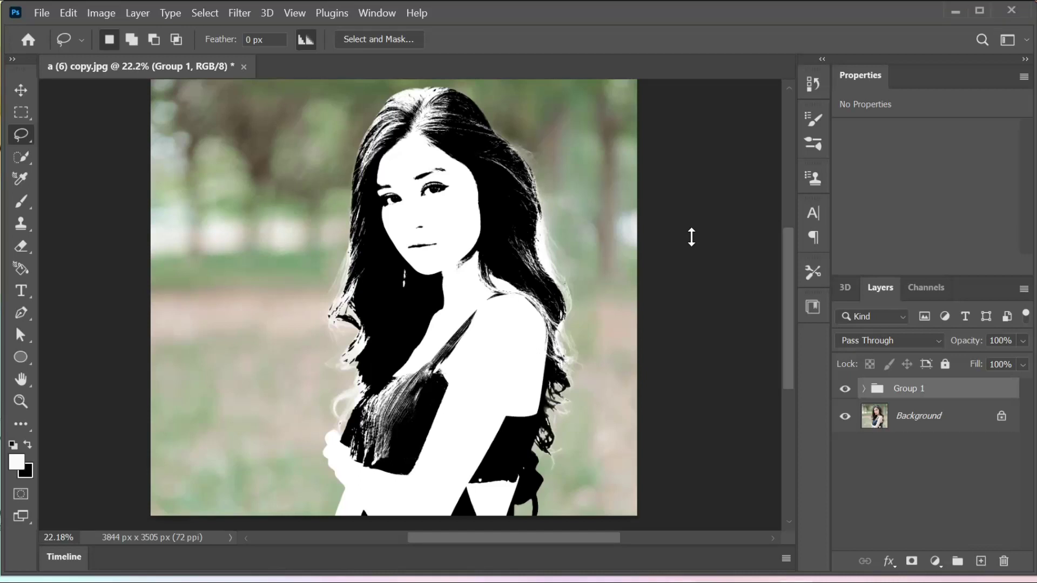
Step: Toggle the stencil group's visibility to compare it with the original photo
{"action": "left_click", "coordinate": [845, 390]}
{"action": "left_click", "coordinate": [847, 390]}
{"action": "left_click", "coordinate": [847, 390]}
{"action": "left_click", "coordinate": [846, 390]}
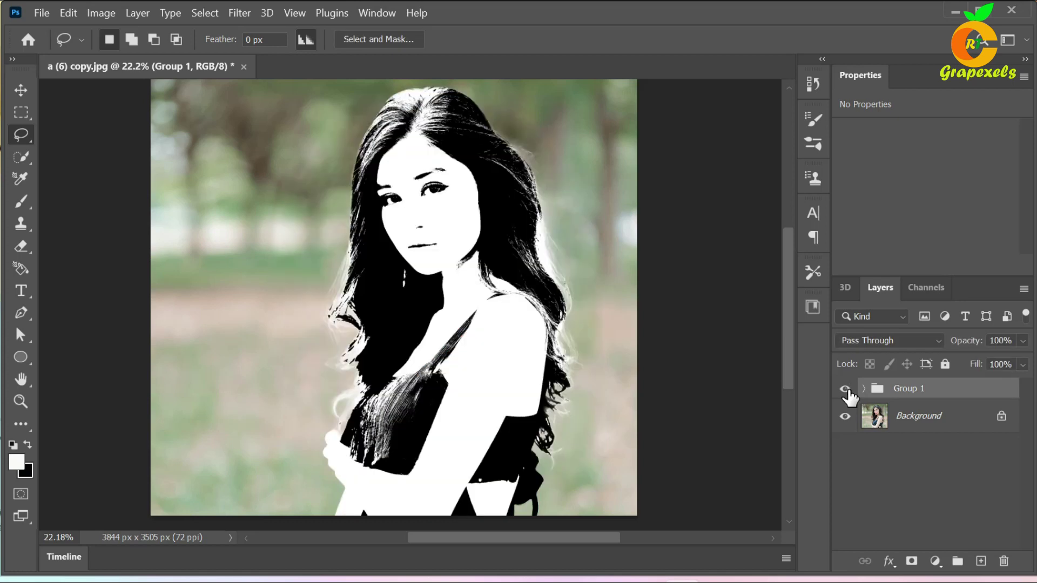
Step: Close the edited document without saving and reopen the portrait 'a (6) copy'
{"action": "left_click", "coordinate": [244, 67]}
{"action": "left_click", "coordinate": [562, 248]}
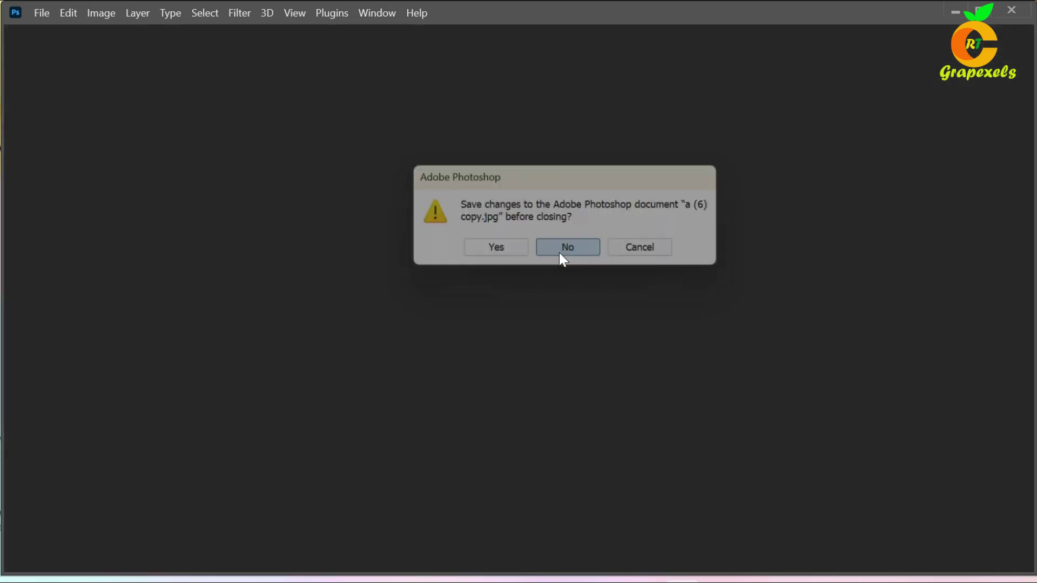
{"action": "left_click", "coordinate": [62, 162]}
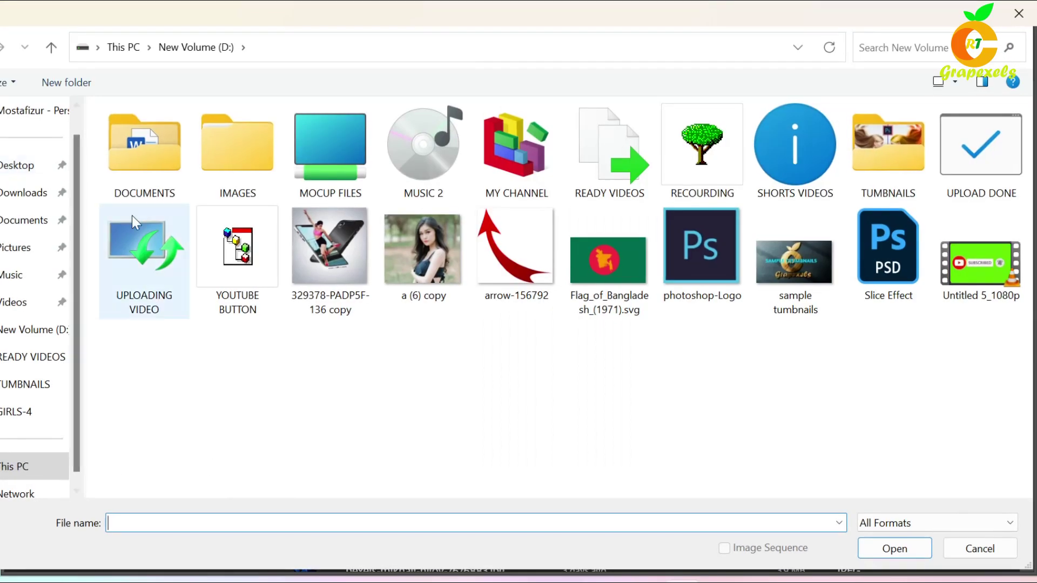
{"action": "left_click", "coordinate": [395, 263]}
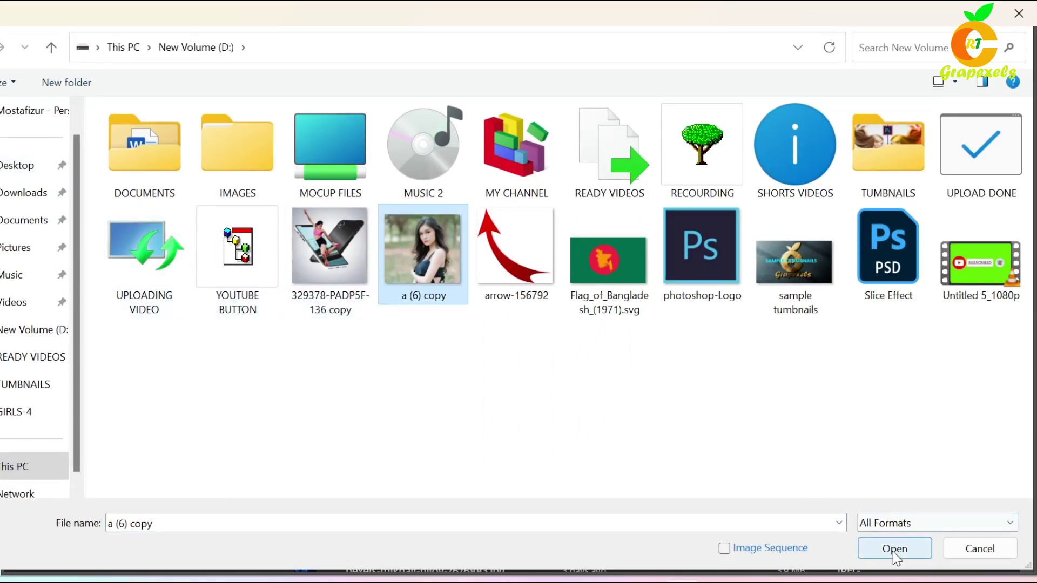
{"action": "left_click", "coordinate": [895, 548]}
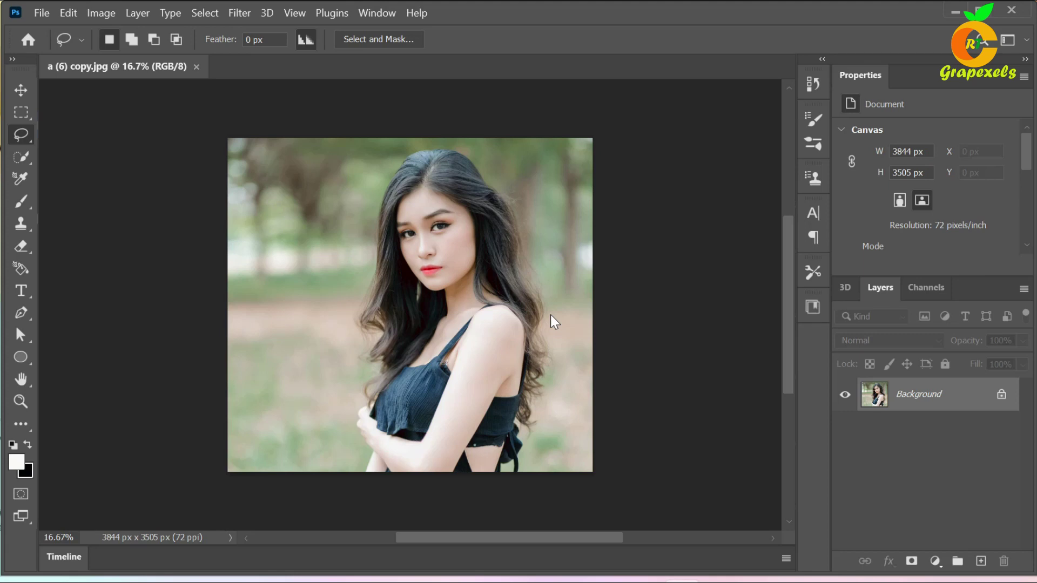
Step: Zoom into the portrait and auto-select the woman with Select Subject
{"action": "scroll", "coordinate": [540, 330], "scroll_direction": "up", "scroll_amount": 1}
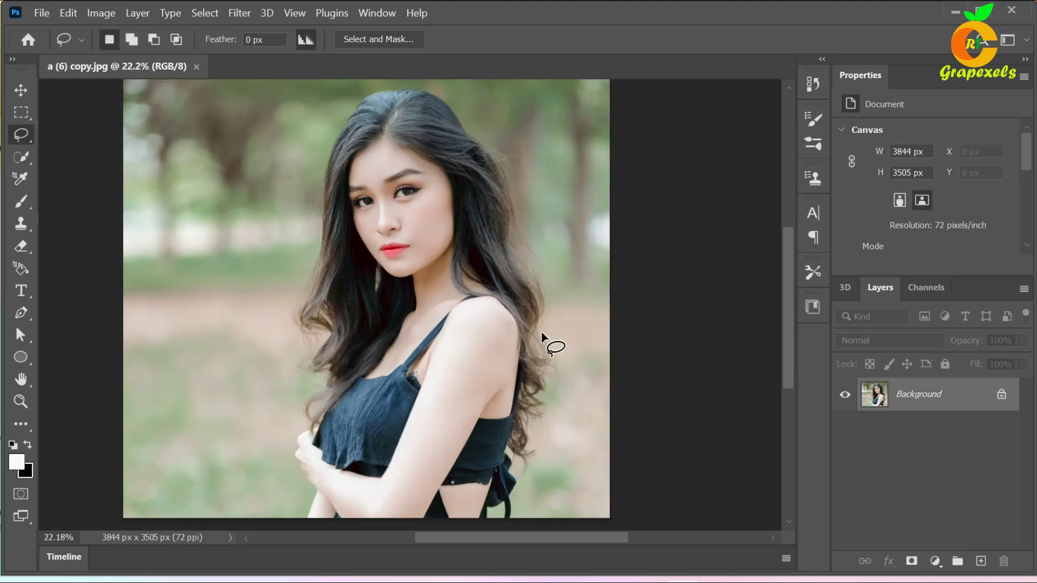
{"action": "mouse_move", "coordinate": [421, 284]}
{"action": "left_mouse_down"}
{"action": "mouse_move", "coordinate": [472, 305]}
{"action": "mouse_move", "coordinate": [474, 293]}
{"action": "left_mouse_up"}
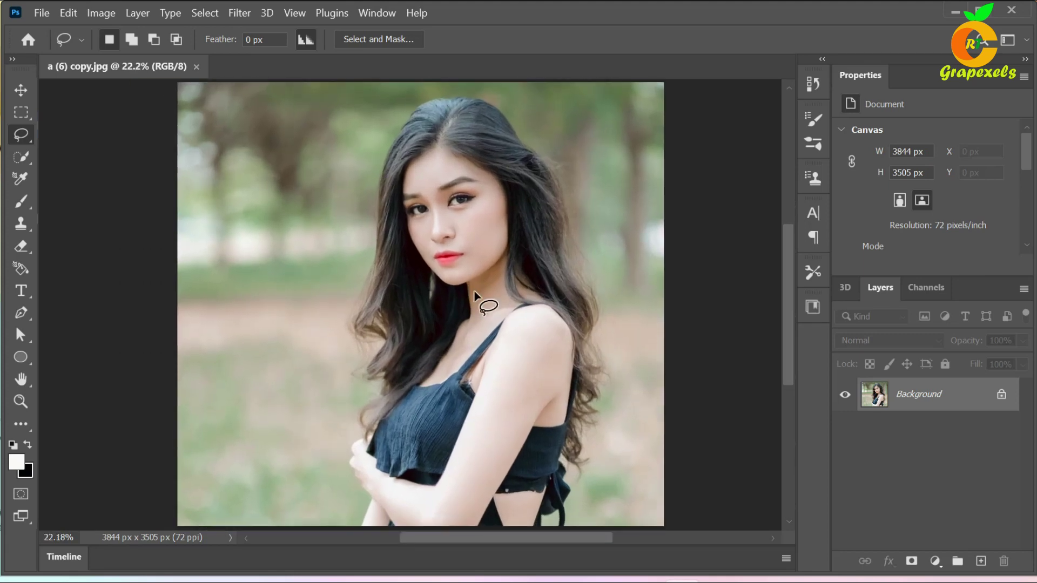
{"action": "left_click", "coordinate": [209, 15]}
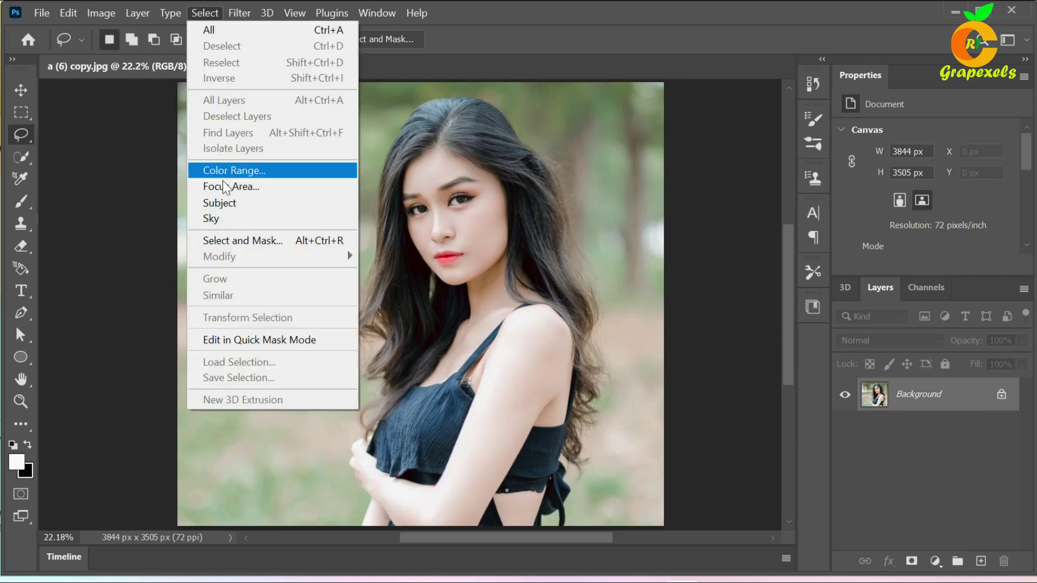
{"action": "left_click", "coordinate": [229, 205]}
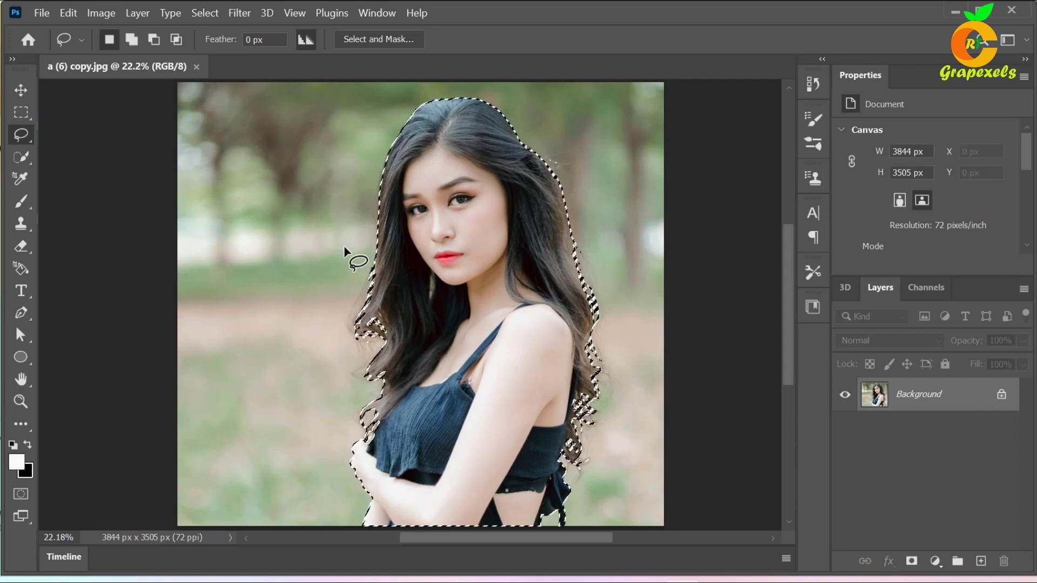
{"action": "left_click", "coordinate": [138, 13]}
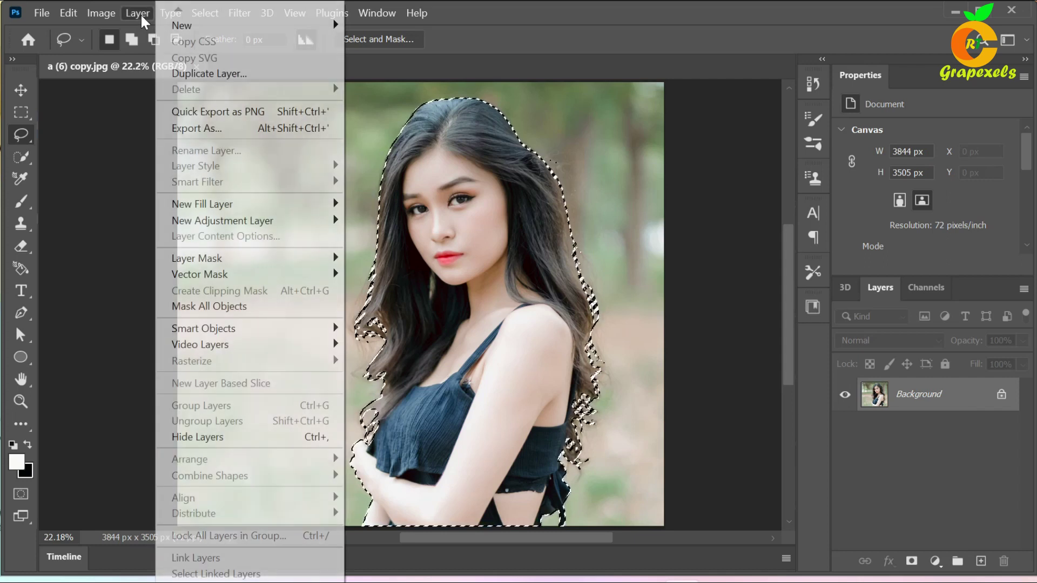
{"action": "mouse_move", "coordinate": [182, 24]}
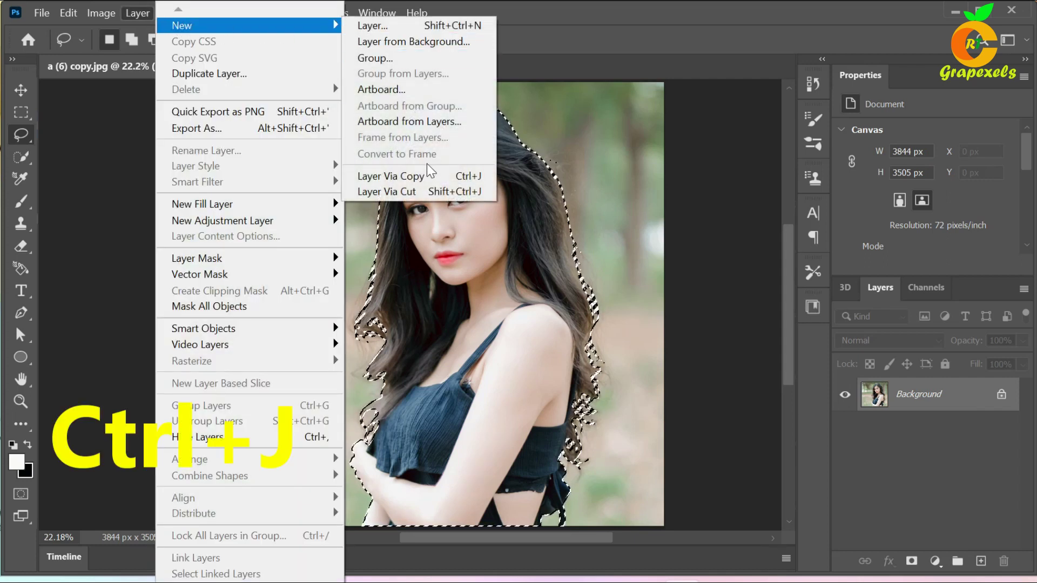
Step: Copy the selected woman onto a hidden Layer 1, then select Background
{"action": "left_click", "coordinate": [423, 178]}
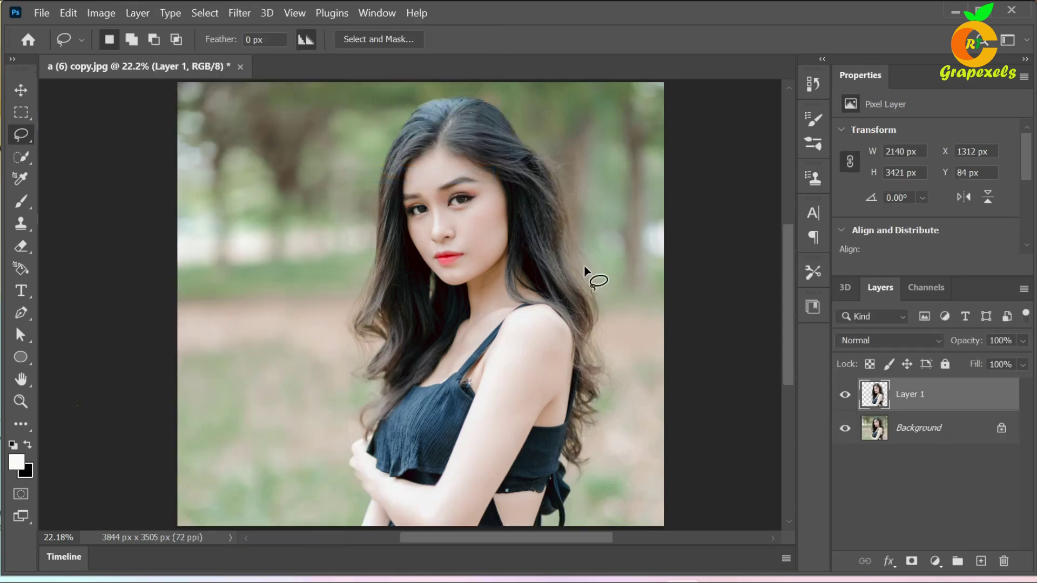
{"action": "left_click", "coordinate": [844, 395]}
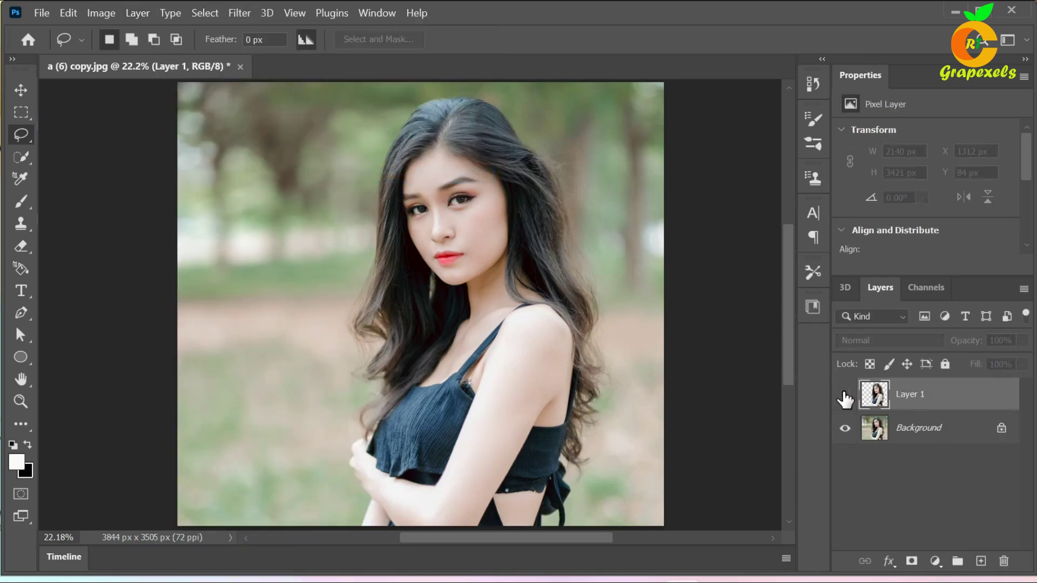
{"action": "left_click", "coordinate": [932, 429]}
Step: Duplicate the Background layer and load Layer 1's woman outline as a selection
{"action": "left_click_drag", "start_coordinate": [975, 434], "coordinate": [981, 561]}
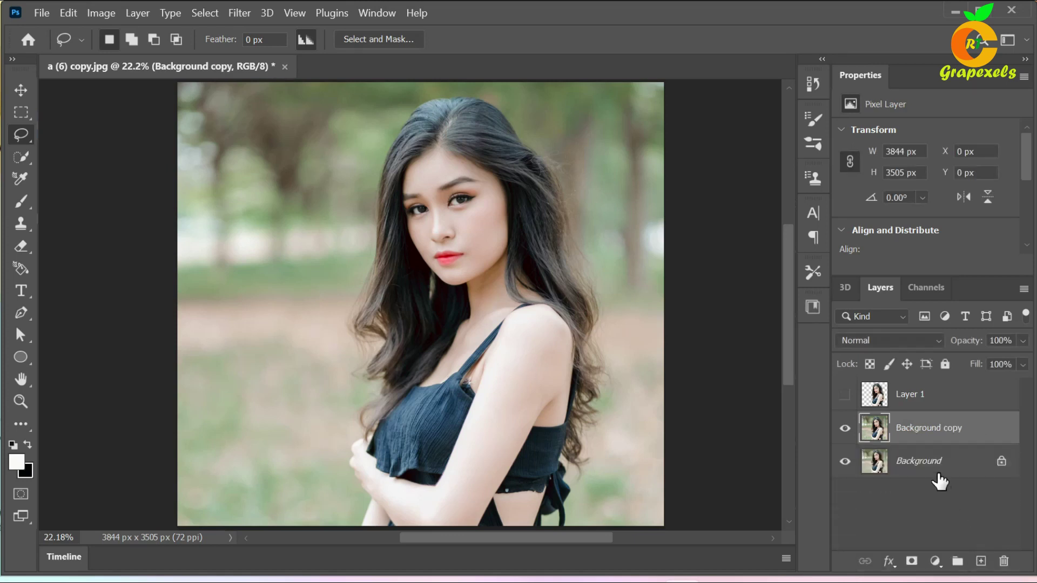
{"action": "left_click_drag", "start_coordinate": [927, 426], "coordinate": [871, 400]}
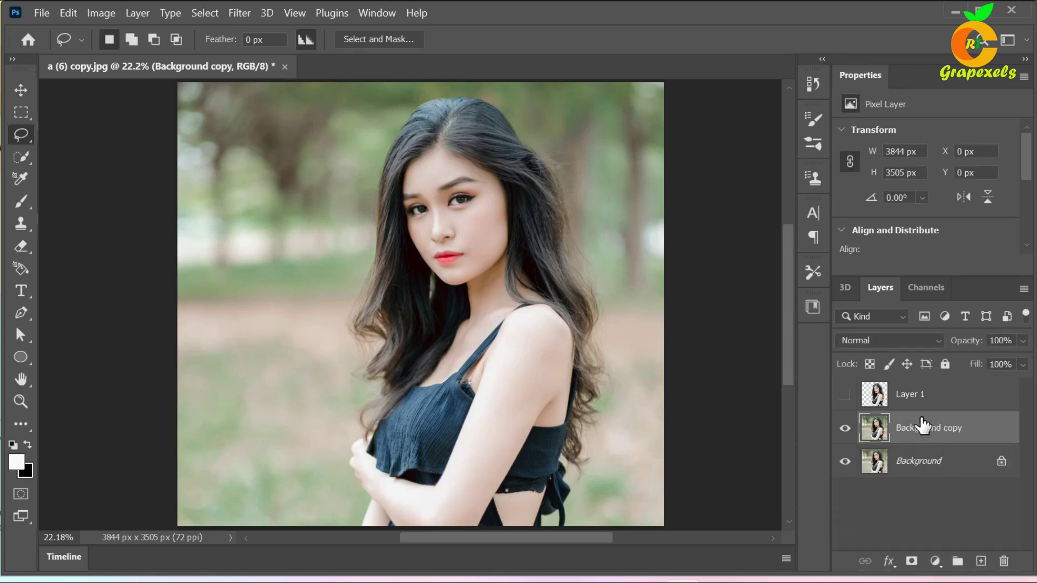
{"action": "left_click", "coordinate": [871, 401], "text": "ctrl"}
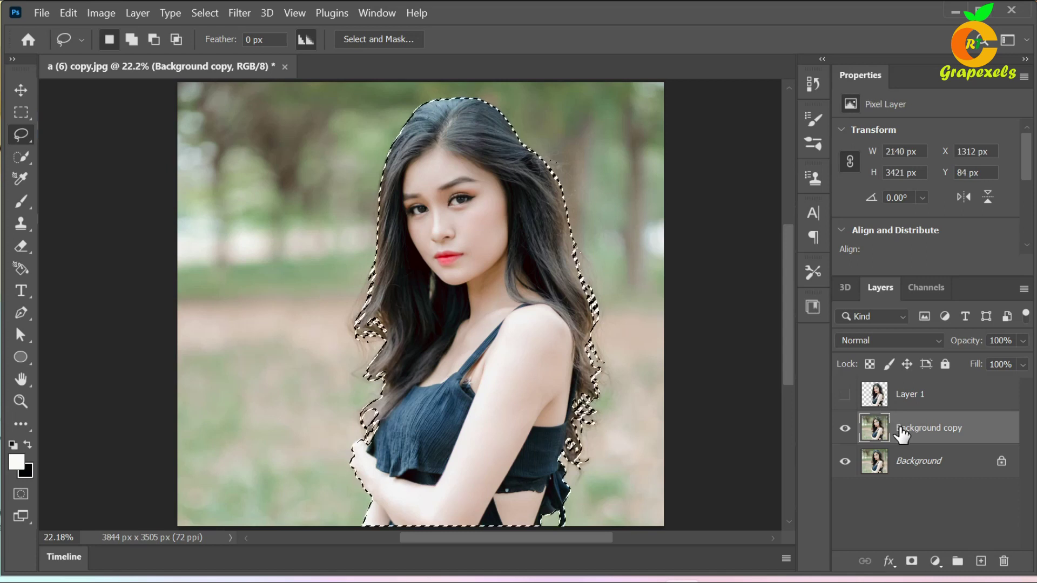
Step: Expand the woman selection by 5 pixels
{"action": "left_click", "coordinate": [204, 11]}
{"action": "mouse_move", "coordinate": [220, 257]}
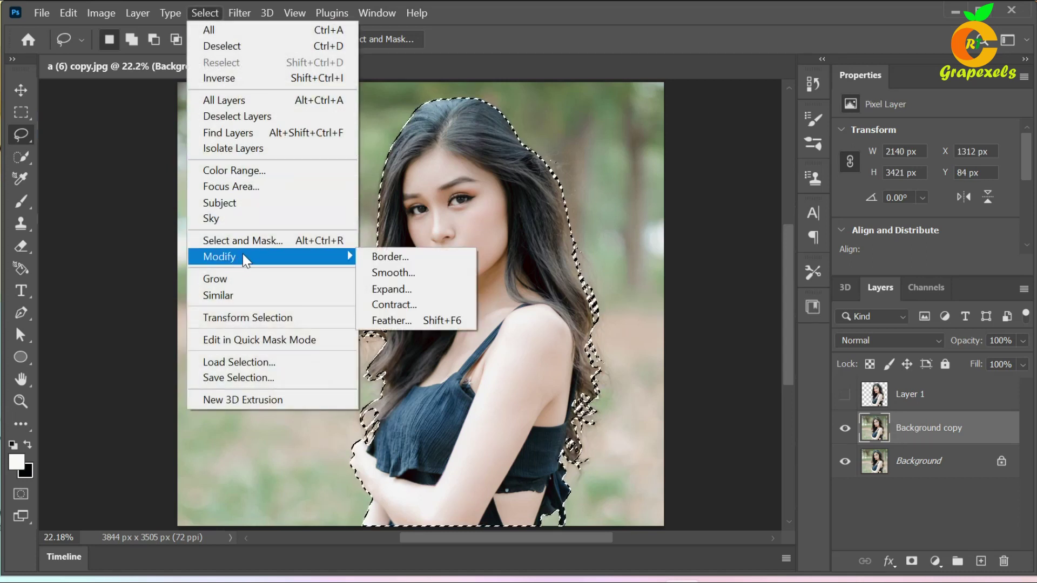
{"action": "left_click", "coordinate": [401, 290]}
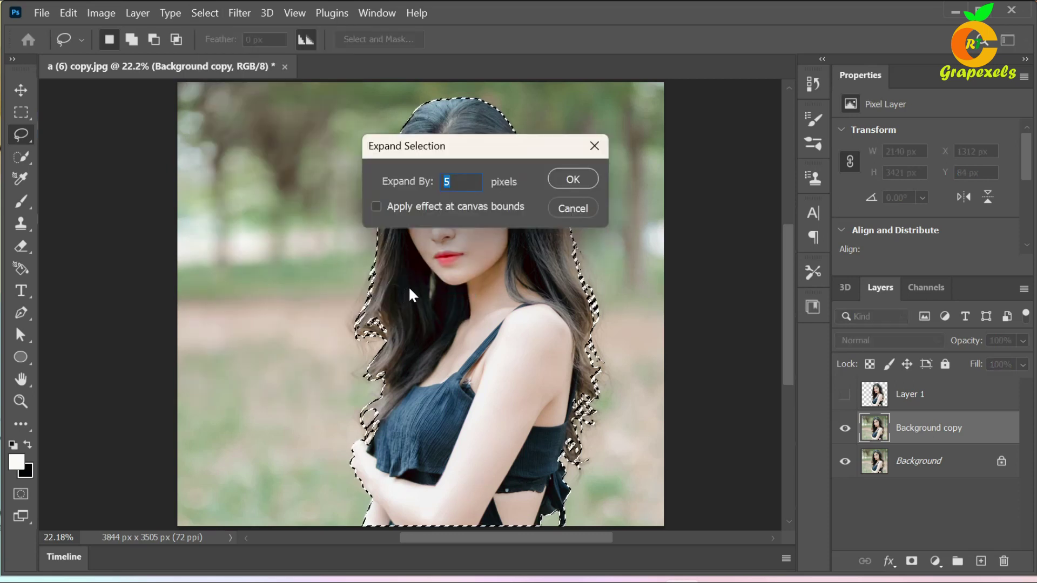
{"action": "left_click", "coordinate": [569, 182]}
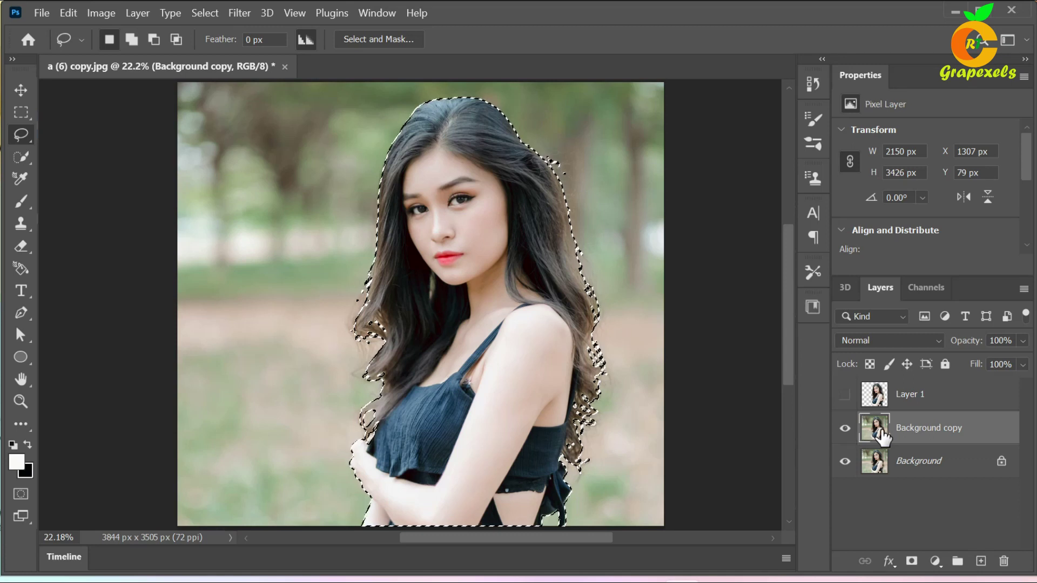
{"action": "left_click", "coordinate": [70, 15]}
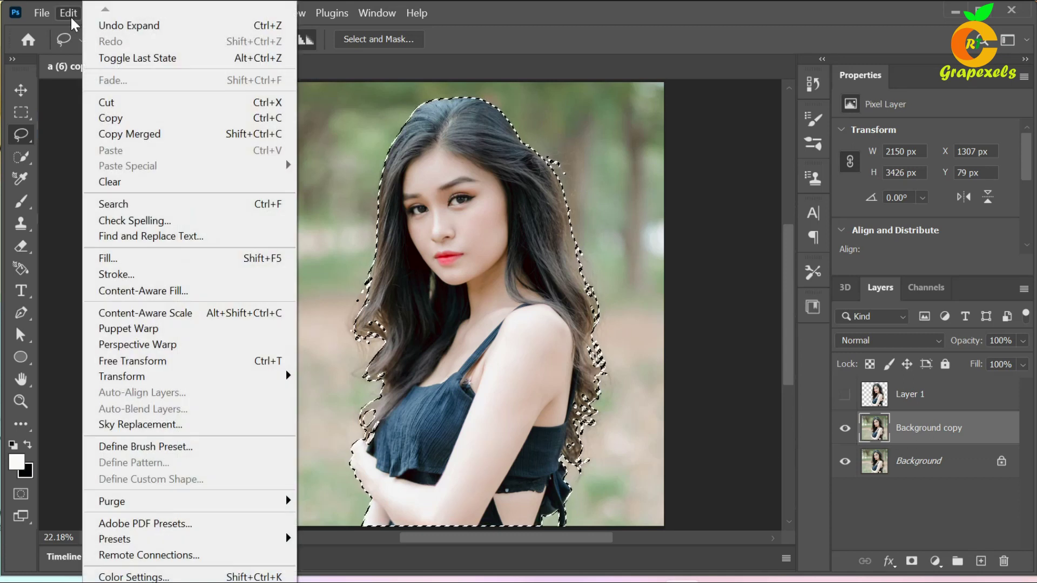
Step: Content-aware fill the woman away on Background copy, then lasso the leftover hair
{"action": "left_click", "coordinate": [123, 258]}
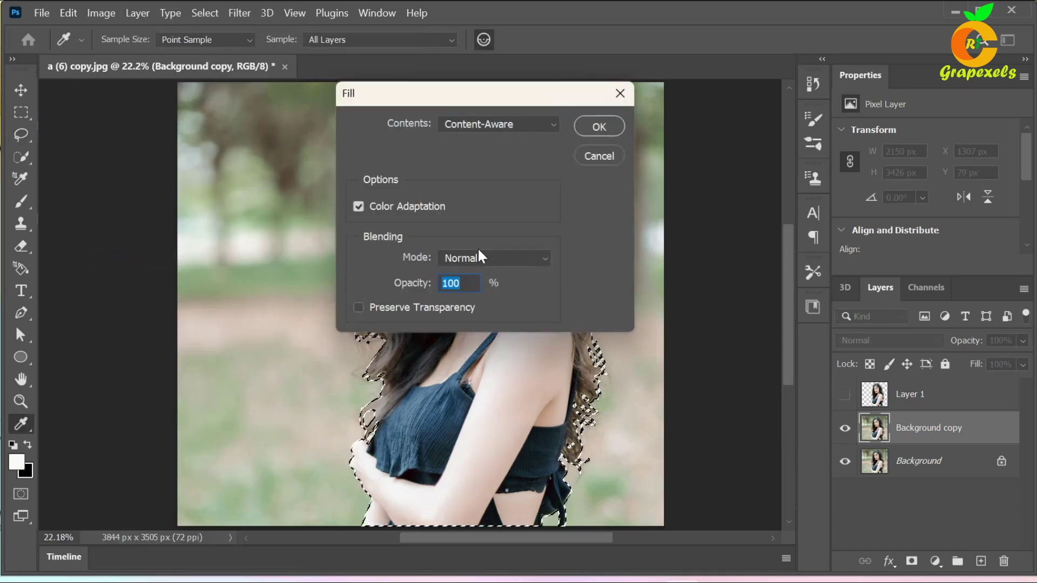
{"action": "left_click", "coordinate": [594, 129]}
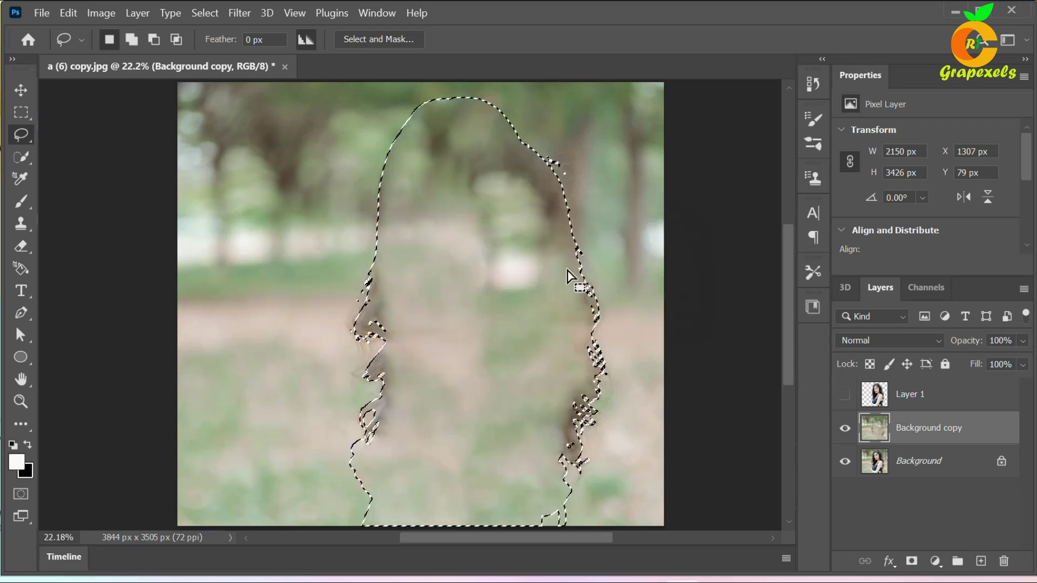
{"action": "left_click_drag", "start_coordinate": [346, 206], "coordinate": [376, 146]}
{"action": "left_click_drag", "start_coordinate": [404, 114], "coordinate": [430, 100]}
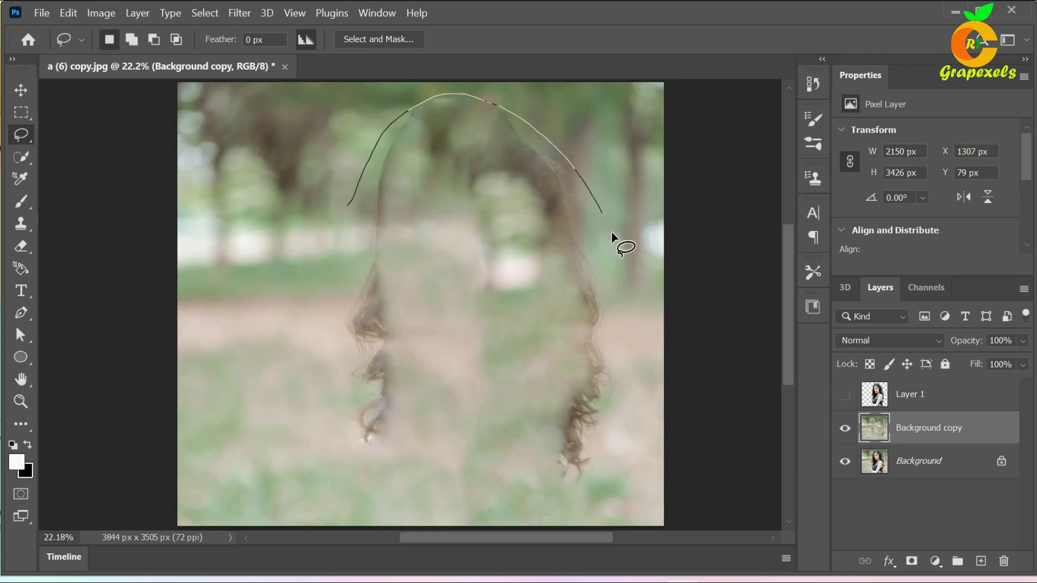
{"action": "mouse_move", "coordinate": [611, 235]}
{"action": "left_mouse_down"}
{"action": "mouse_move", "coordinate": [629, 359]}
{"action": "mouse_move", "coordinate": [620, 454]}
{"action": "mouse_move", "coordinate": [592, 500]}
{"action": "mouse_move", "coordinate": [405, 486]}
{"action": "mouse_move", "coordinate": [313, 424]}
{"action": "mouse_move", "coordinate": [342, 200]}
{"action": "mouse_move", "coordinate": [334, 187]}
{"action": "left_mouse_up"}
Step: Content-aware fill the lassoed hair remnants and show Layer 1 again
{"action": "right_click", "coordinate": [450, 161]}
{"action": "left_click", "coordinate": [485, 374]}
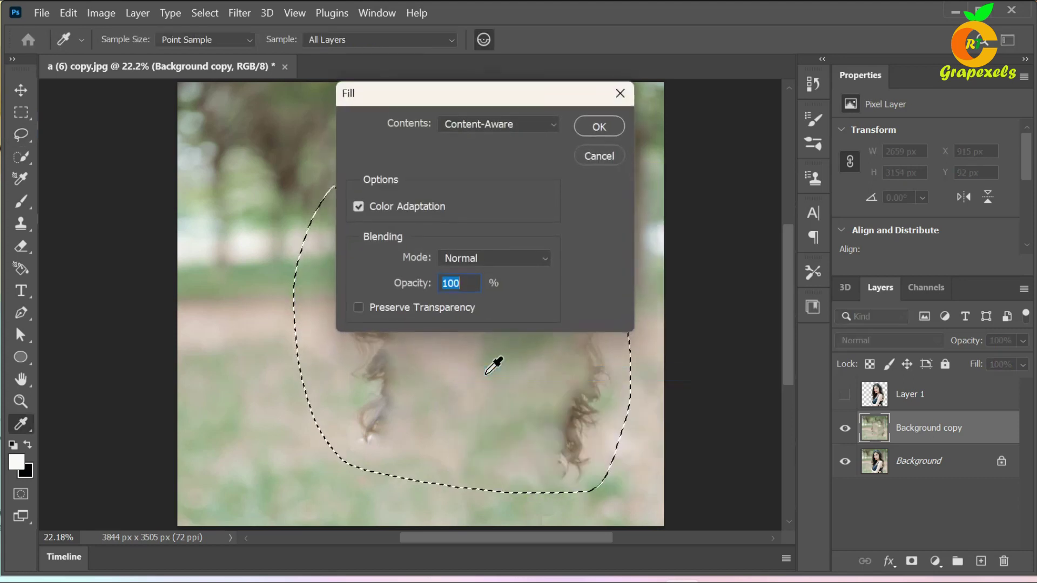
{"action": "left_click", "coordinate": [590, 126]}
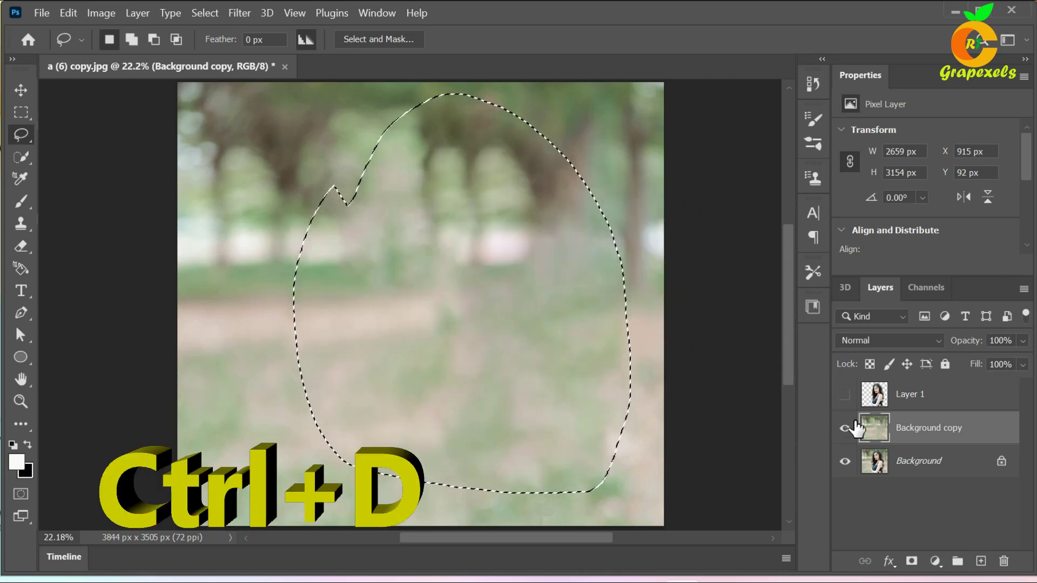
{"action": "left_click", "coordinate": [844, 394]}
Step: Deselect and convert Layer 1 into a smart object
{"action": "key", "text": "ctrl+d"}
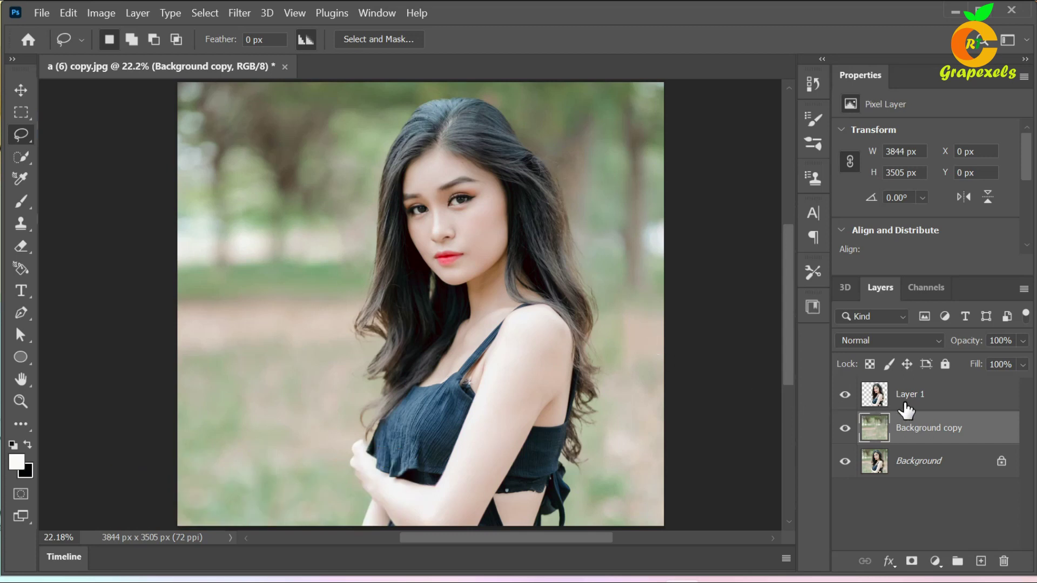
{"action": "left_click", "coordinate": [921, 400]}
{"action": "right_click", "coordinate": [921, 401]}
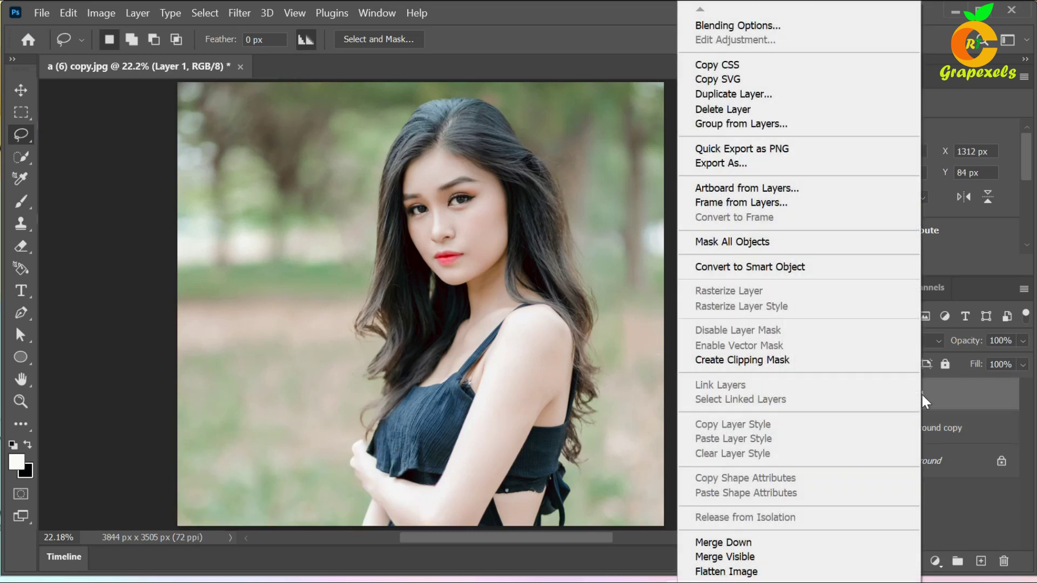
{"action": "left_click", "coordinate": [740, 270]}
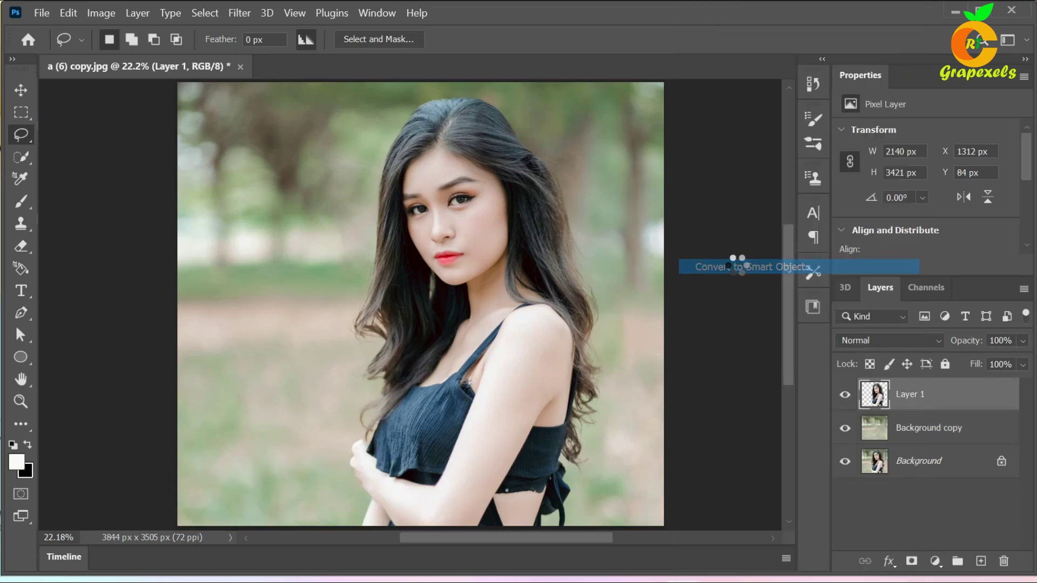
Step: Apply a Shadows/Highlights smart filter to Layer 1 with Shadows Amount 20
{"action": "left_click", "coordinate": [101, 13]}
{"action": "mouse_move", "coordinate": [128, 51]}
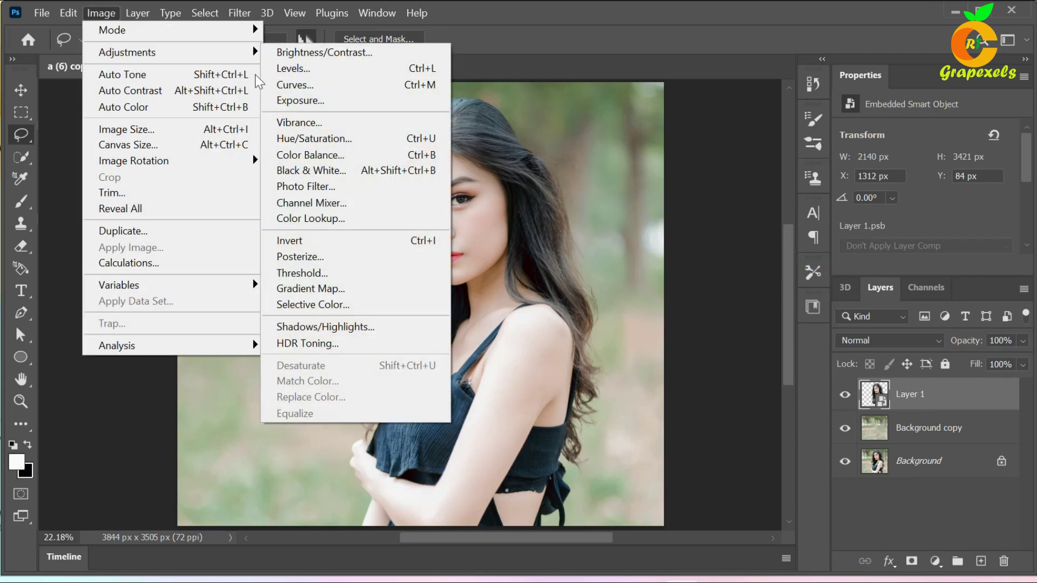
{"action": "left_click", "coordinate": [327, 327]}
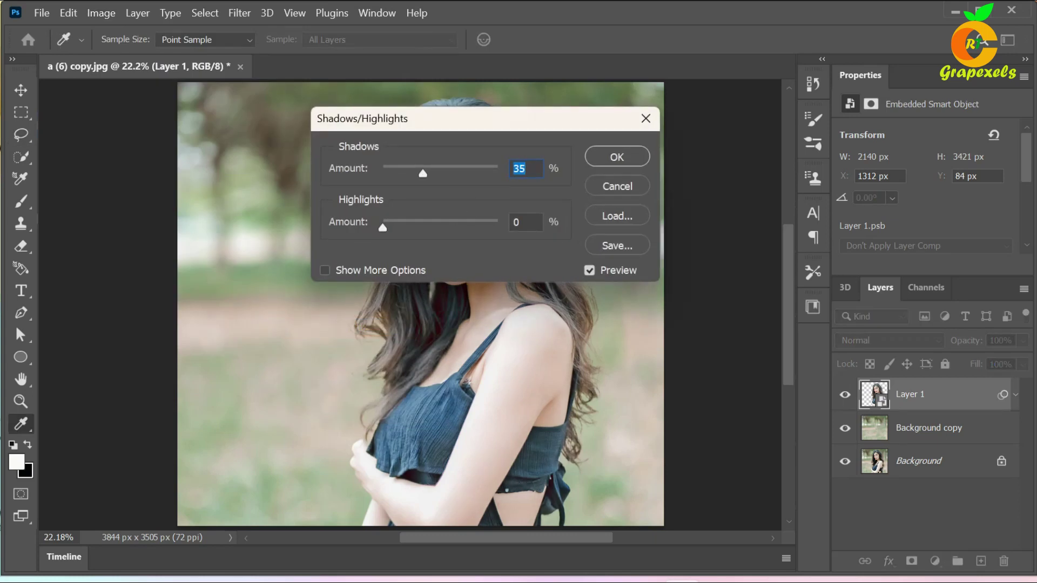
{"action": "type", "text": "2"}
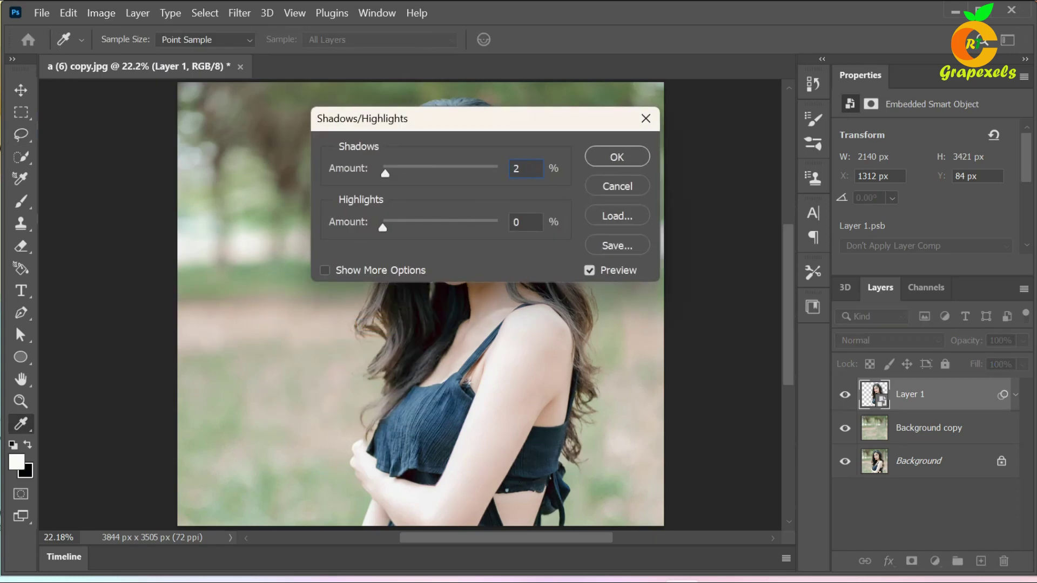
{"action": "type", "text": "140"}
{"action": "left_click", "coordinate": [607, 155]}
{"action": "key", "text": "l"}
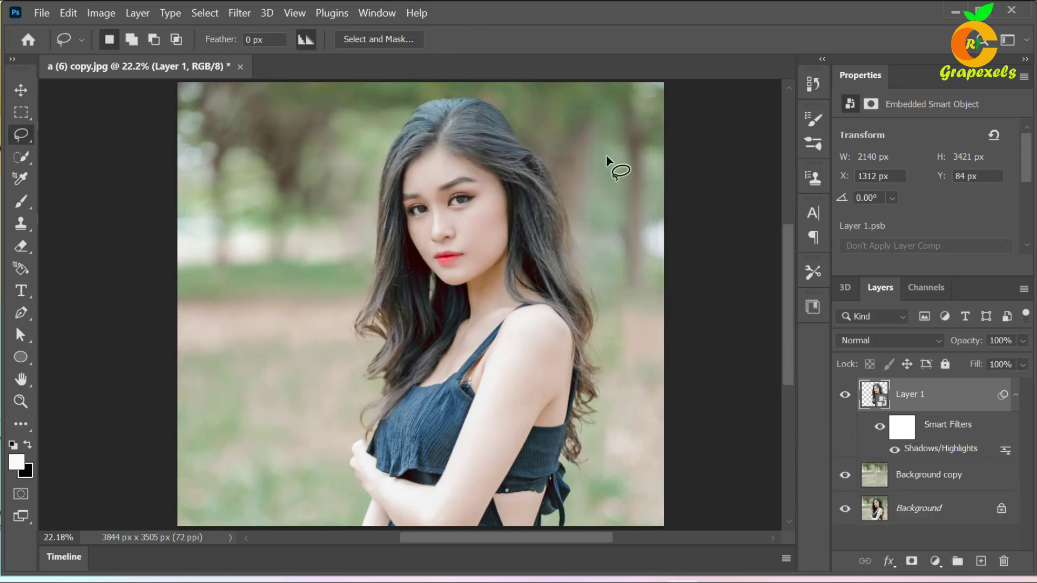
Step: Apply a Threshold smart filter at level 105 to the woman's layer
{"action": "left_click", "coordinate": [100, 17]}
{"action": "mouse_move", "coordinate": [127, 51]}
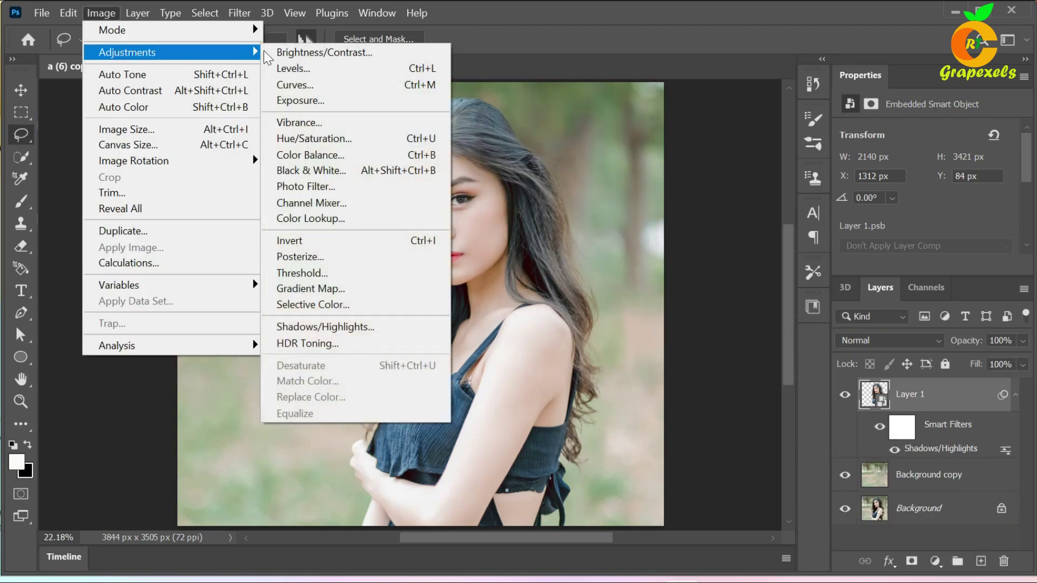
{"action": "left_click", "coordinate": [298, 274]}
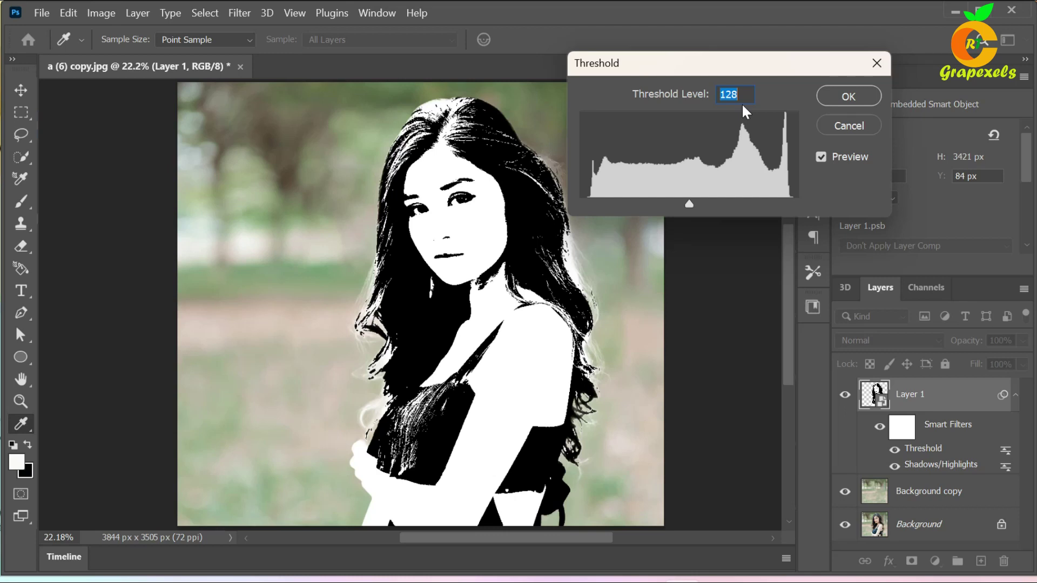
{"action": "type", "text": "105"}
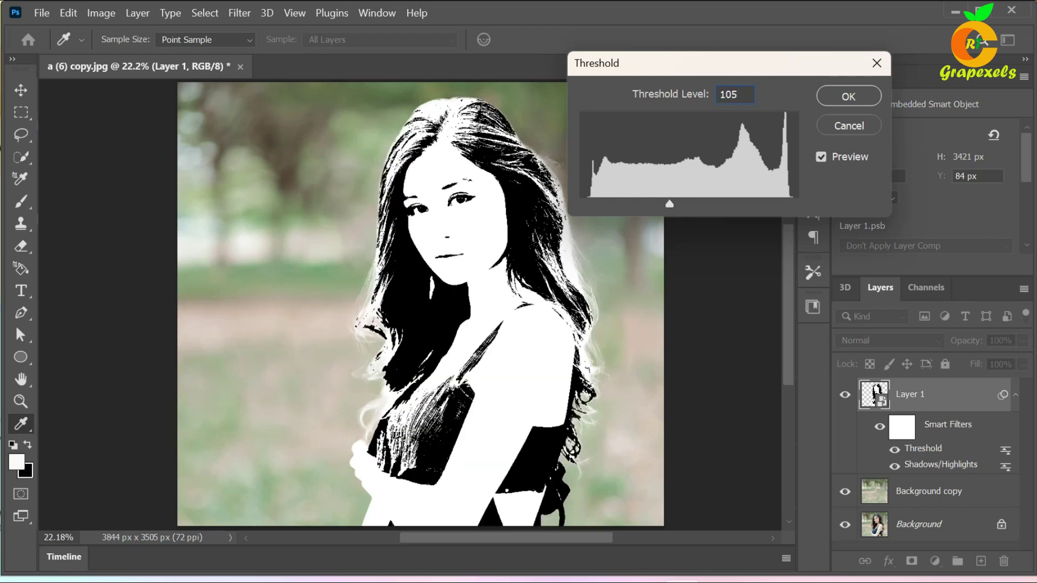
{"action": "left_click", "coordinate": [848, 97]}
{"action": "key", "text": "l"}
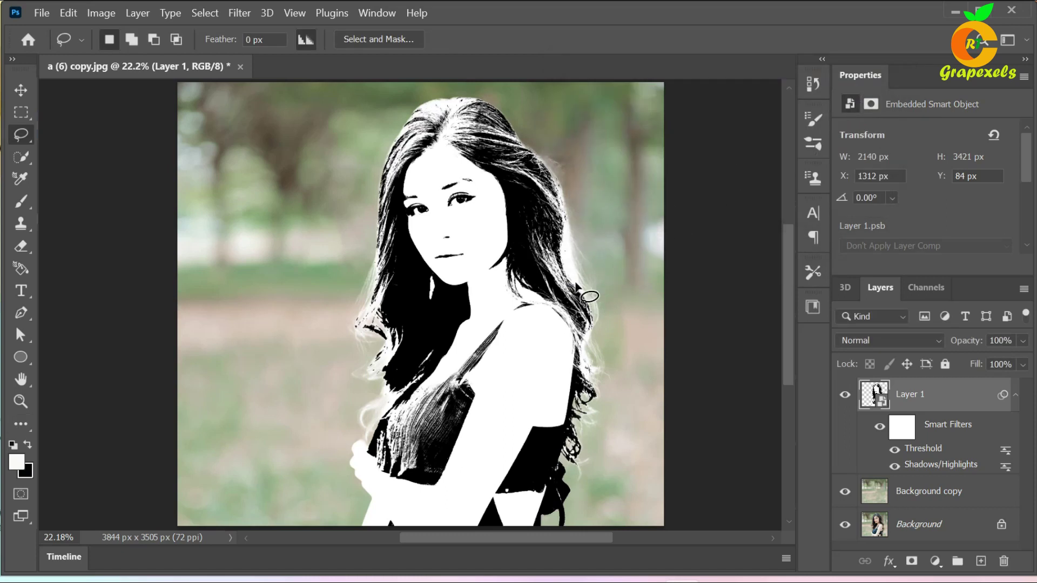
{"action": "scroll", "coordinate": [556, 286], "scroll_direction": "down", "scroll_amount": 1}
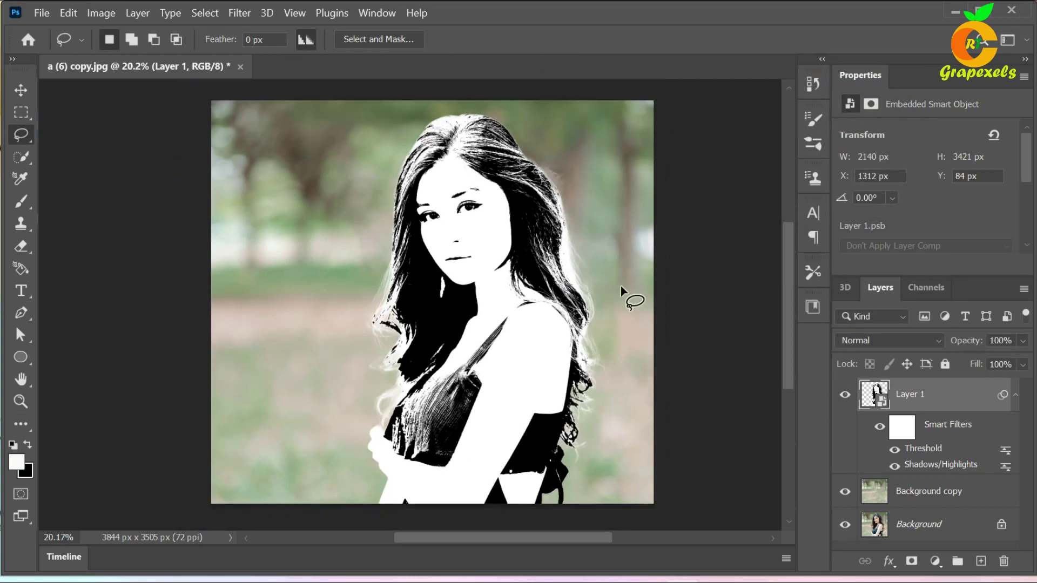
Step: Add a Brightness/Contrast adjustment layer with Brightness -81 and Contrast -28
{"action": "left_click", "coordinate": [933, 561]}
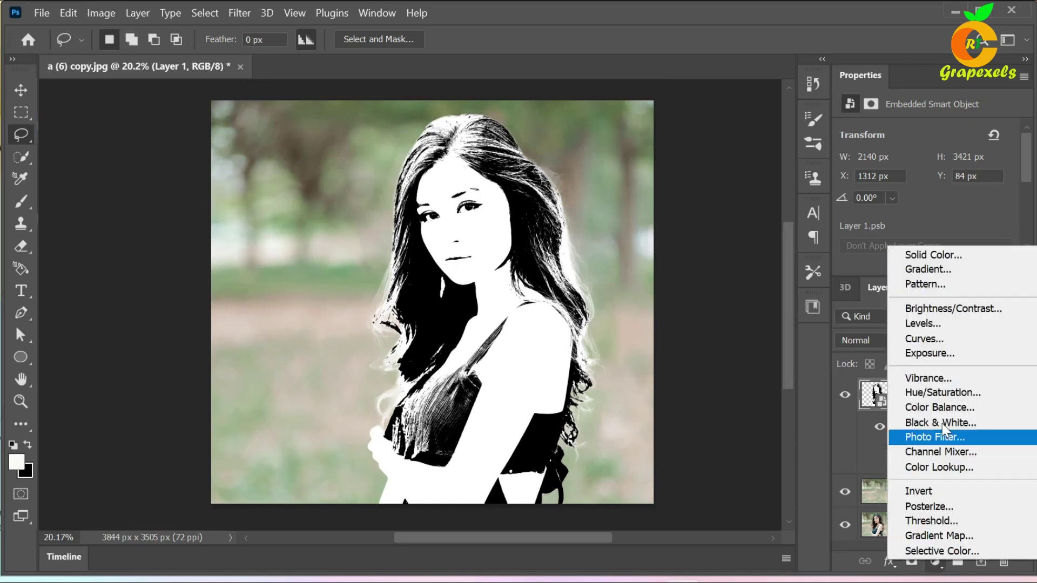
{"action": "left_click", "coordinate": [942, 309]}
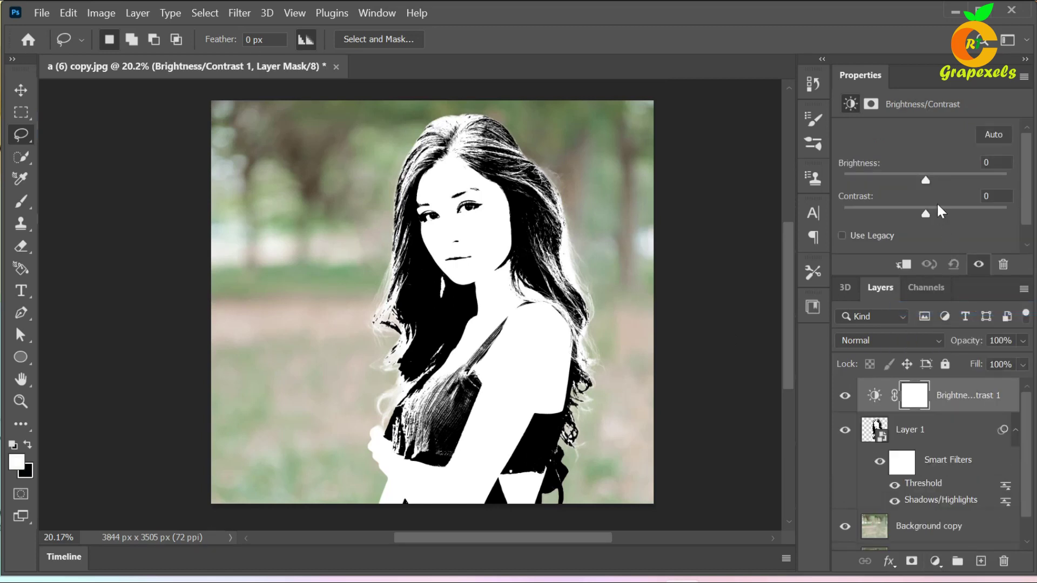
{"action": "left_click_drag", "start_coordinate": [926, 179], "coordinate": [882, 174]}
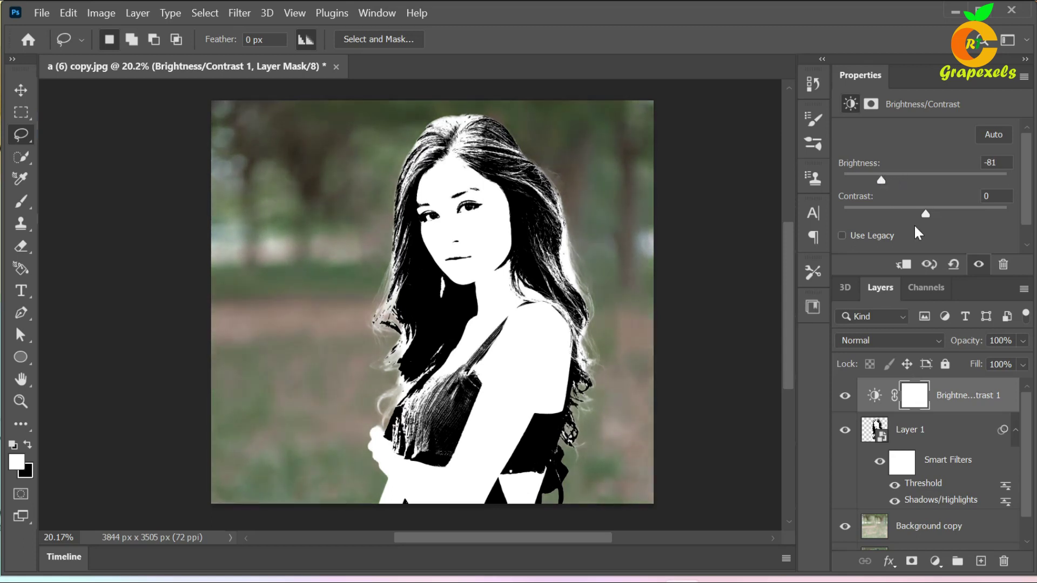
{"action": "left_click_drag", "start_coordinate": [924, 213], "coordinate": [907, 213]}
Step: Add a Curves adjustment layer with the curve pulled down to darken the background
{"action": "left_click", "coordinate": [934, 560]}
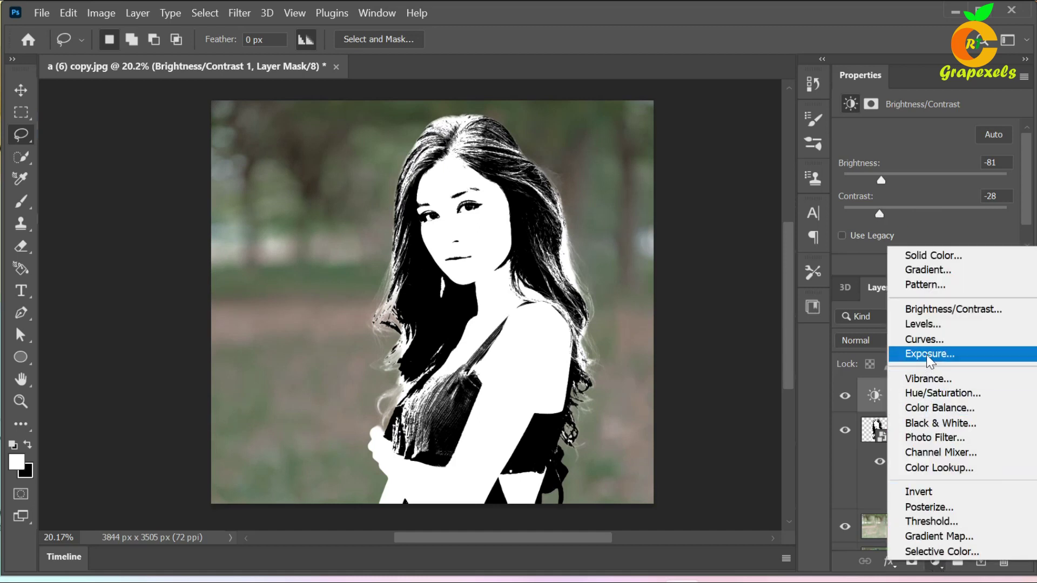
{"action": "left_click", "coordinate": [926, 340]}
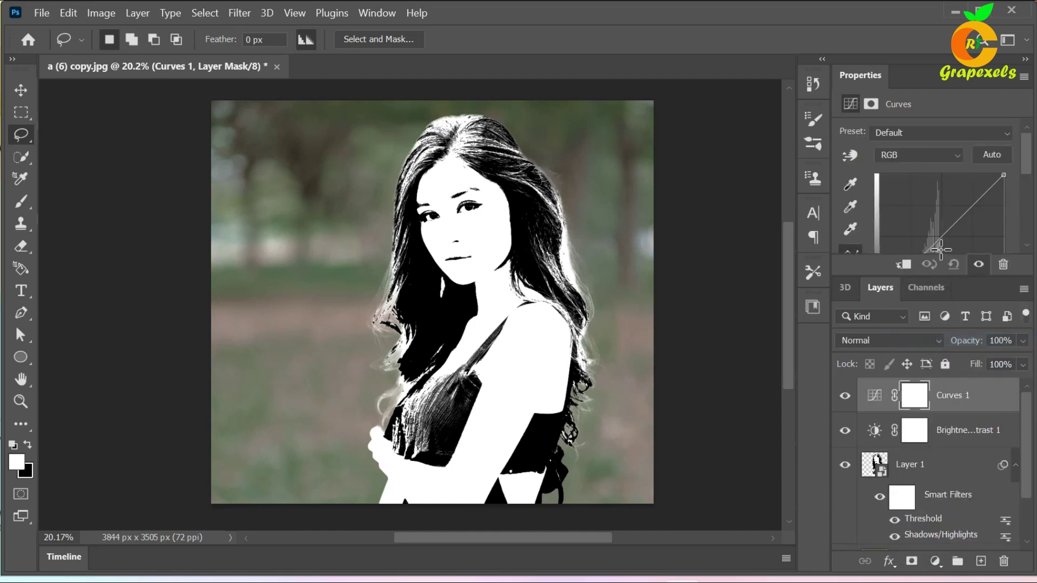
{"action": "left_click_drag", "start_coordinate": [1028, 172], "coordinate": [1028, 190]}
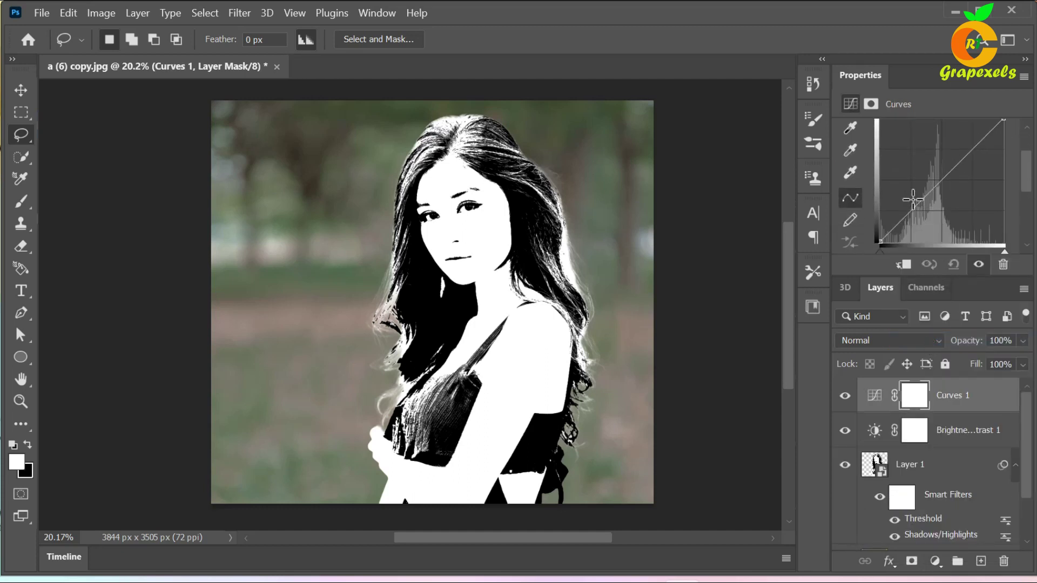
{"action": "left_click_drag", "start_coordinate": [918, 202], "coordinate": [933, 202]}
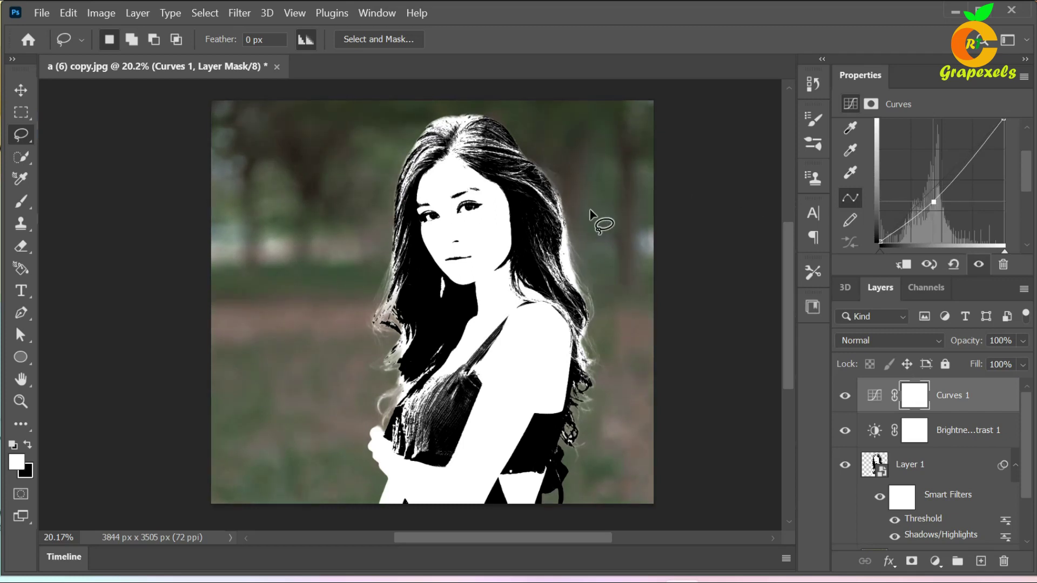
{"action": "left_click", "coordinate": [965, 438], "text": "shift"}
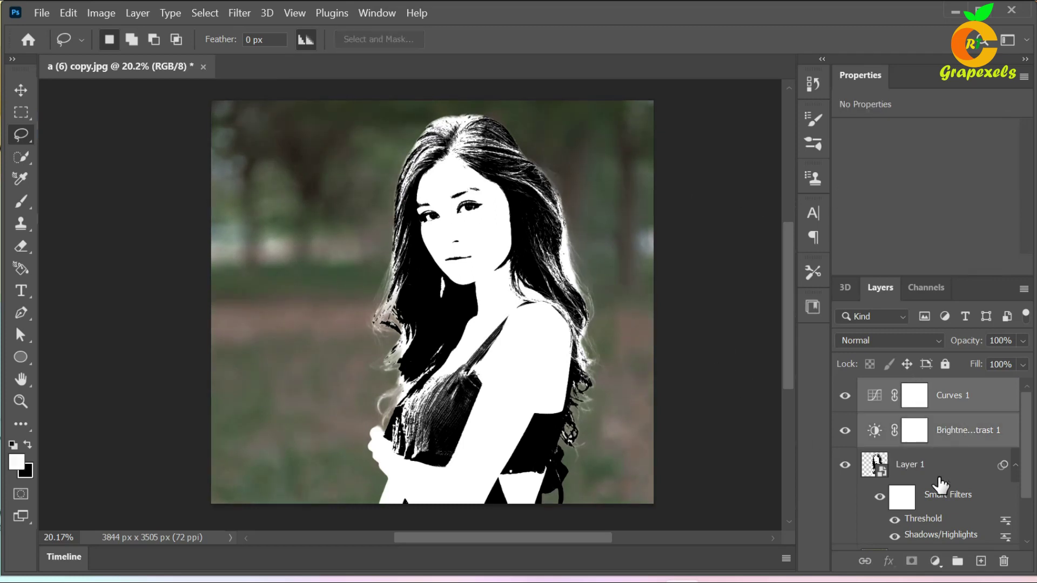
Step: Group the adjustment layers, Layer 1 and Background copy into Group 1
{"action": "left_click", "coordinate": [924, 475], "text": "shift"}
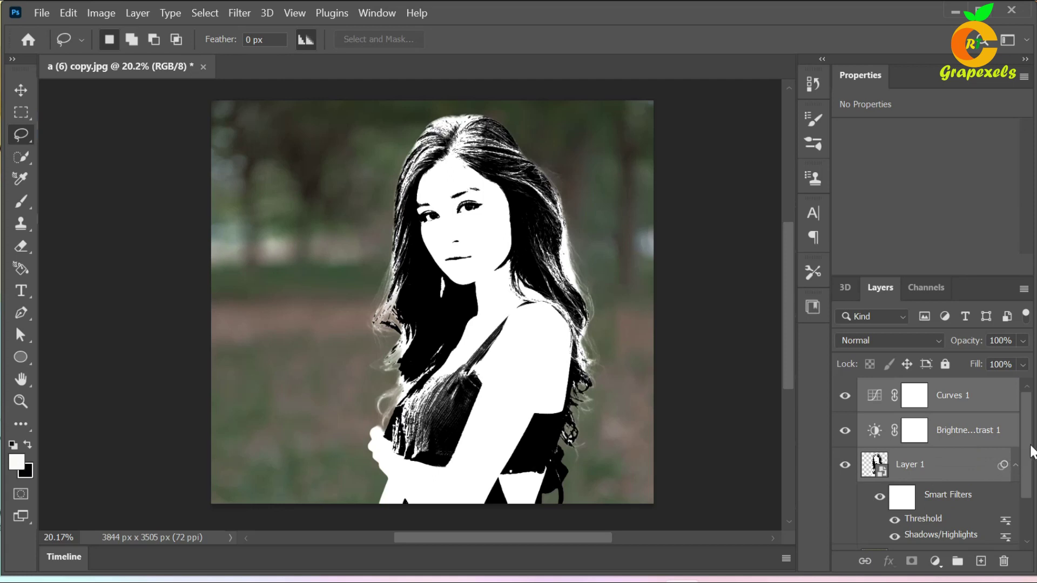
{"action": "scroll", "coordinate": [1015, 451], "scroll_direction": "down", "scroll_amount": 3}
{"action": "left_click", "coordinate": [927, 508], "text": "shift"}
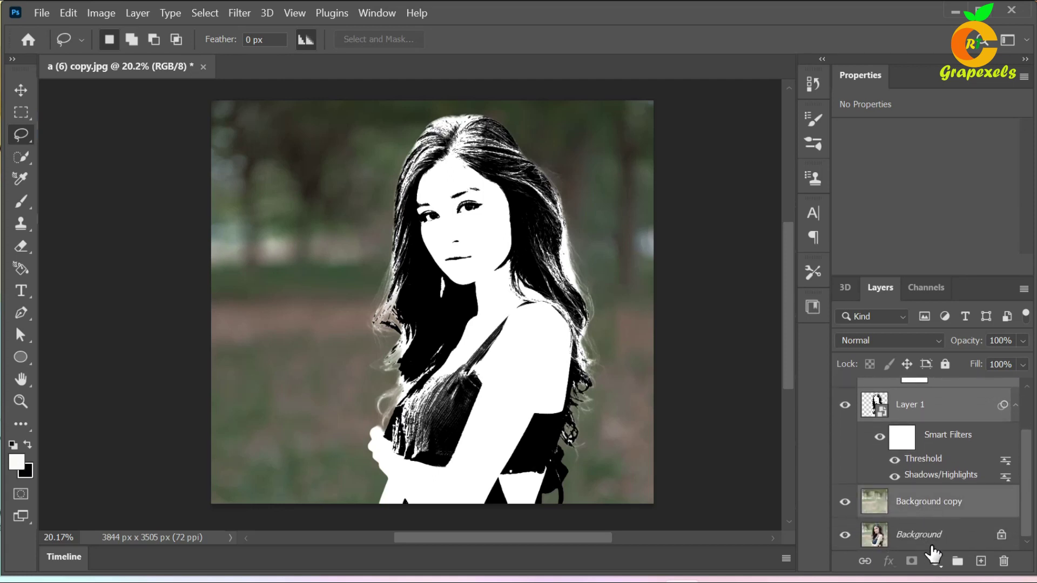
{"action": "left_click", "coordinate": [956, 562]}
Step: Toggle Group 1's visibility to compare before and after, leaving it shown
{"action": "left_click", "coordinate": [845, 390]}
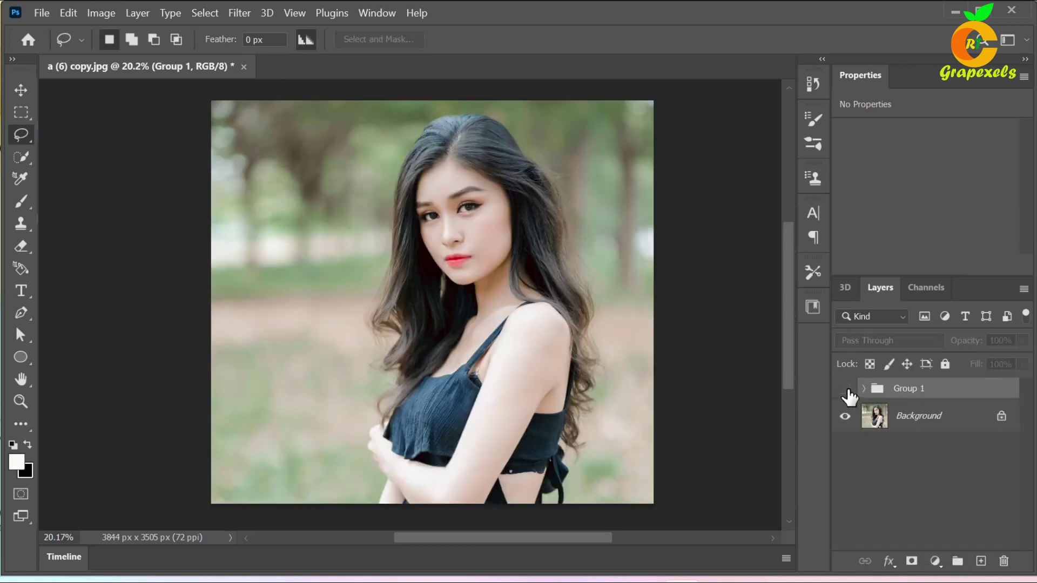
{"action": "left_click", "coordinate": [845, 390]}
{"action": "left_click", "coordinate": [846, 390]}
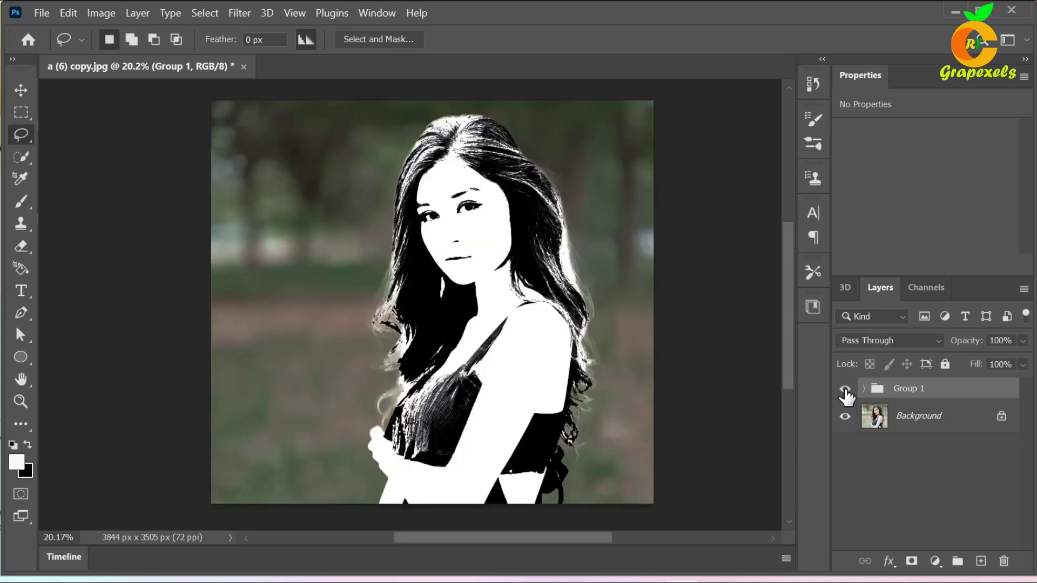